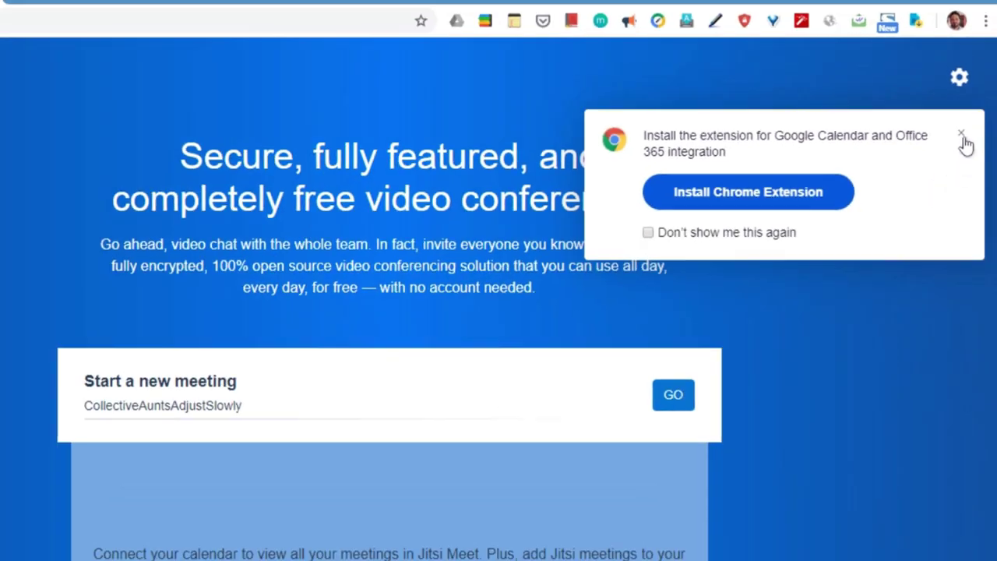
Dismiss the Chrome extension offer and set the interface language to Spanish (Latin America)
left_click(925, 162)
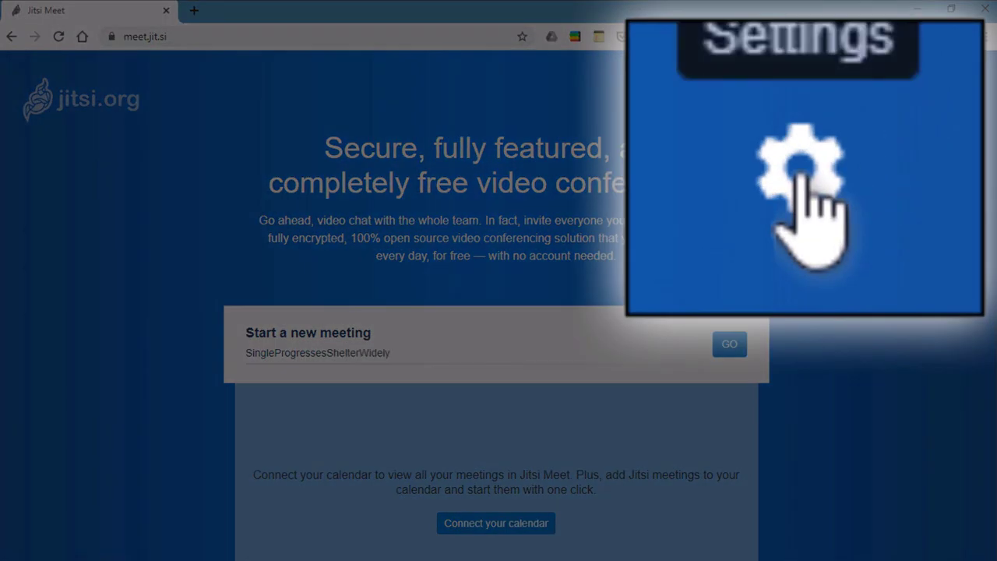
left_click(965, 86)
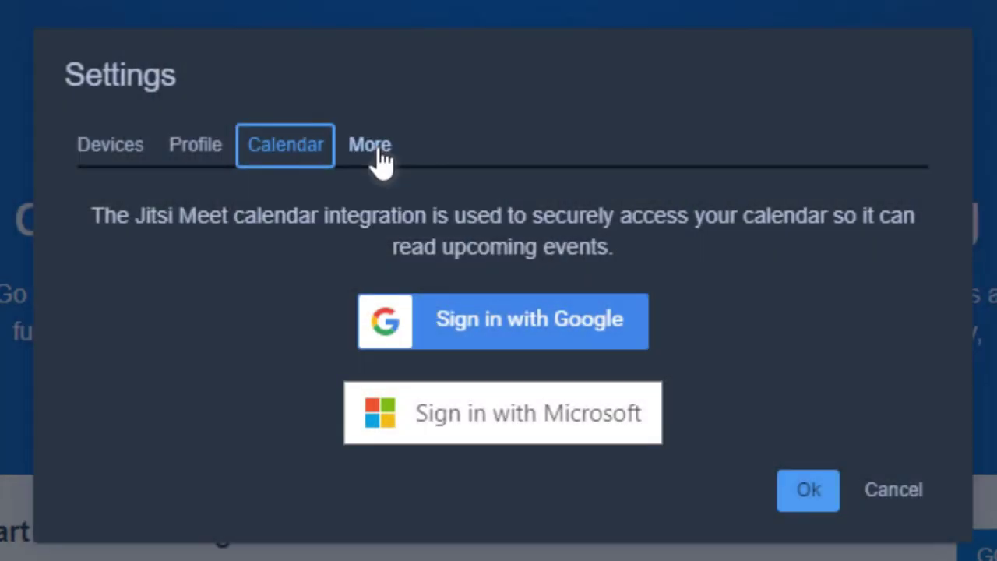
left_click(379, 151)
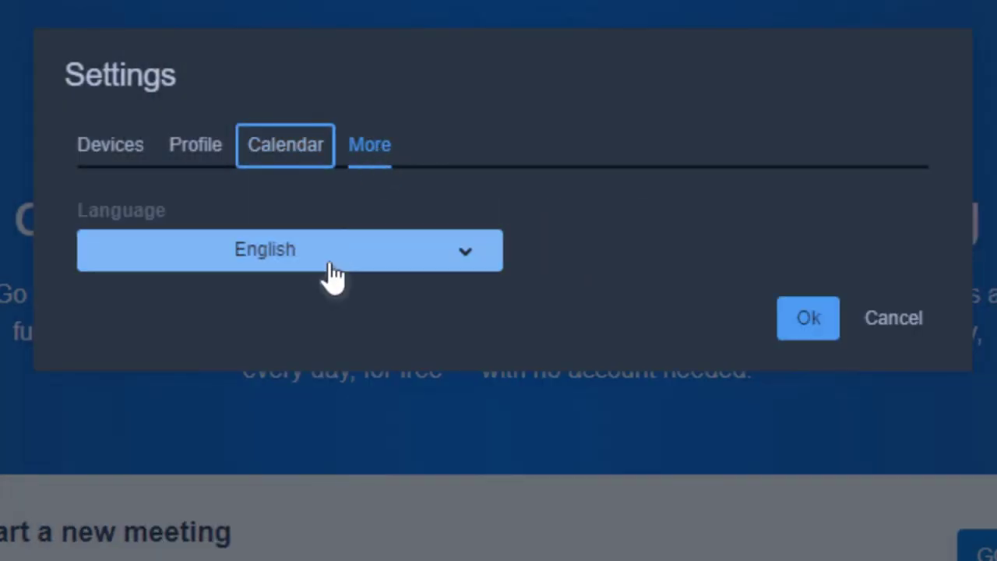
left_click(243, 250)
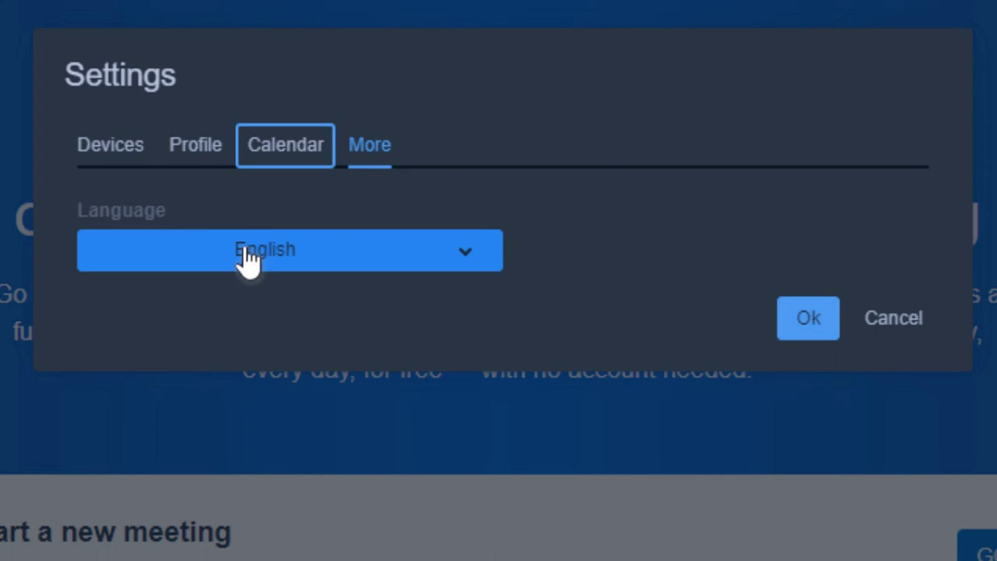
scroll(232, 402, "down", 10)
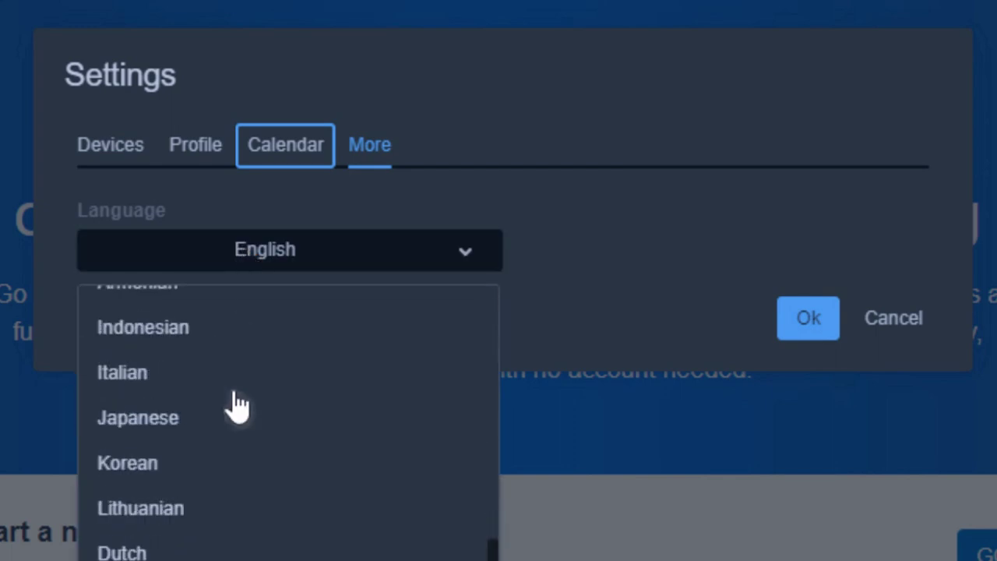
scroll(237, 405, "down", 5)
scroll(229, 455, "up", 4)
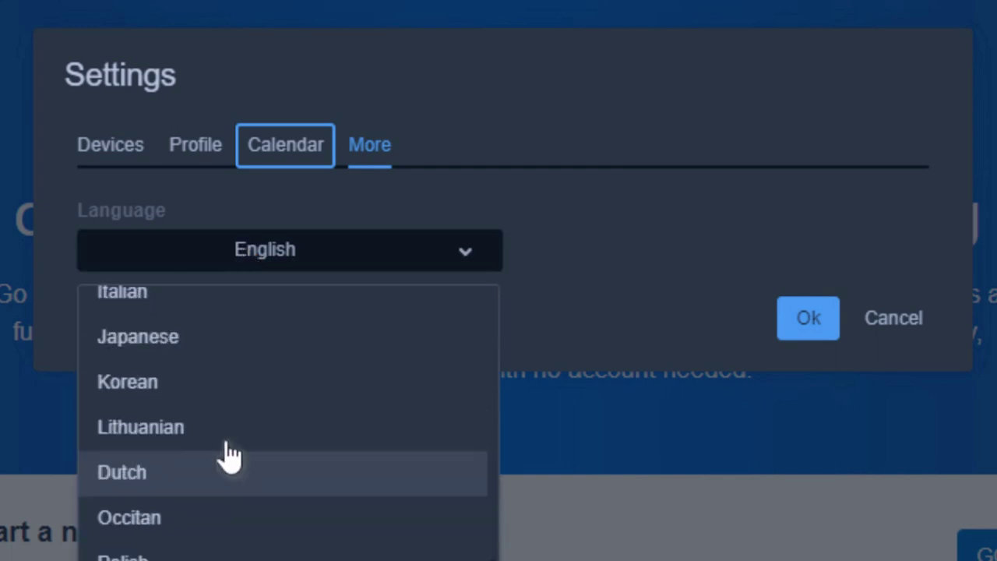
scroll(229, 457, "down", 4)
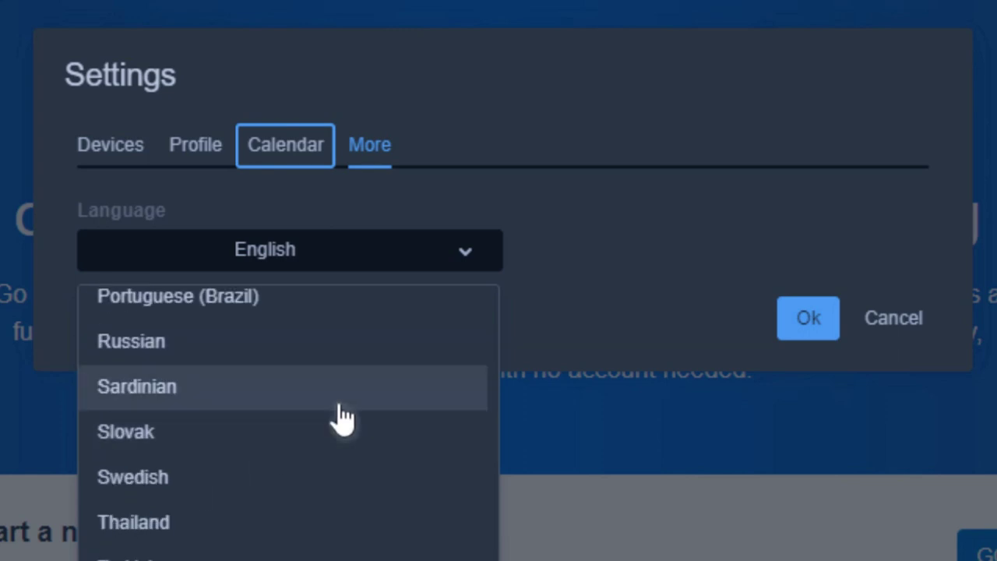
scroll(343, 418, "up", 10)
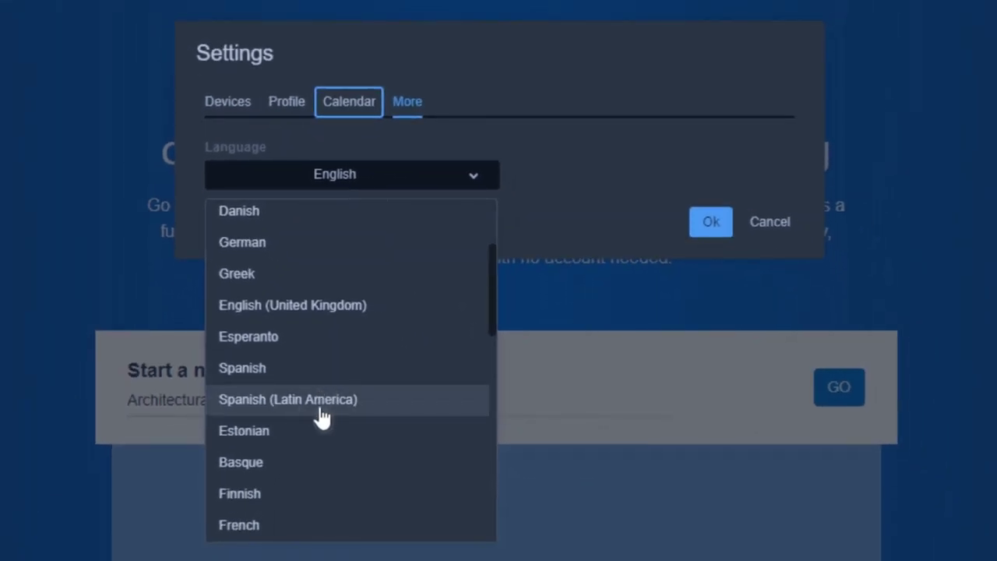
left_click(321, 400)
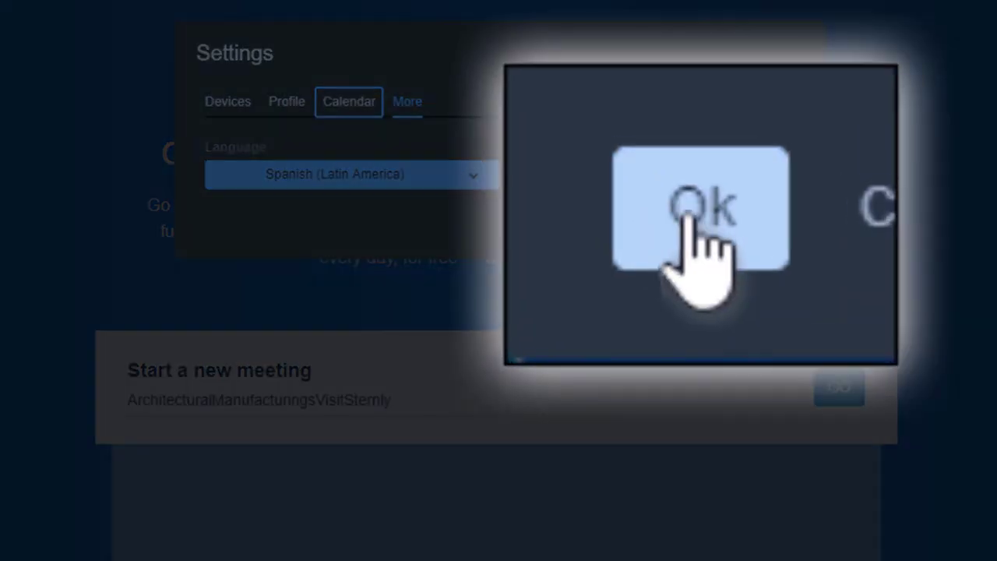
left_click(711, 222)
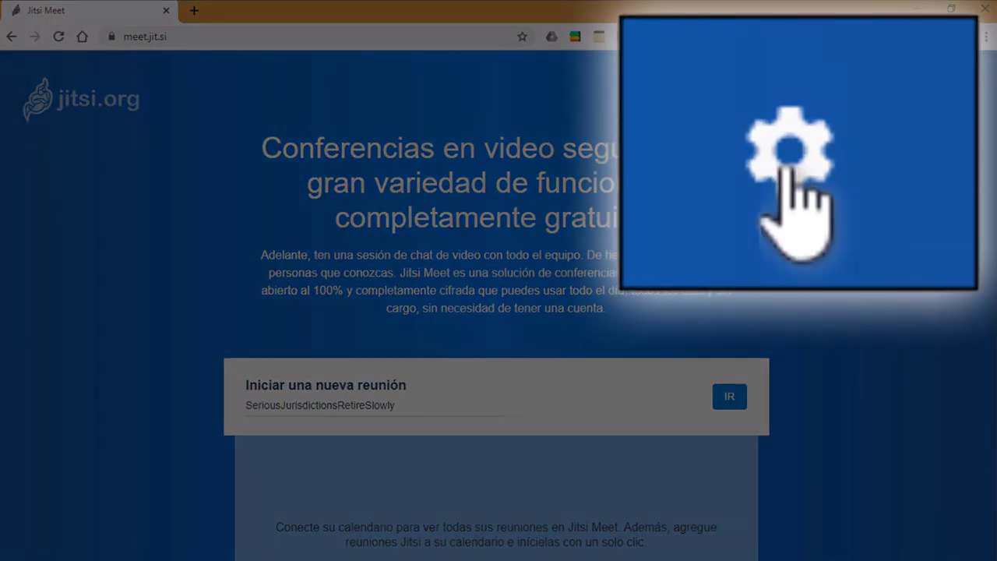
Open the device settings (Dispositivos) and allow meet.jit.si to use the microphone and the camera
left_click(964, 85)
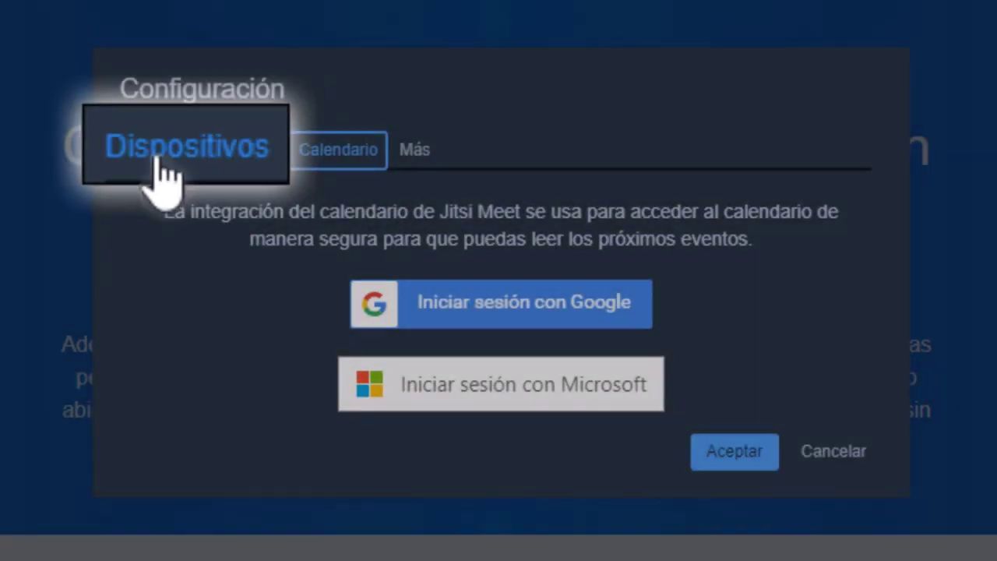
left_click(162, 165)
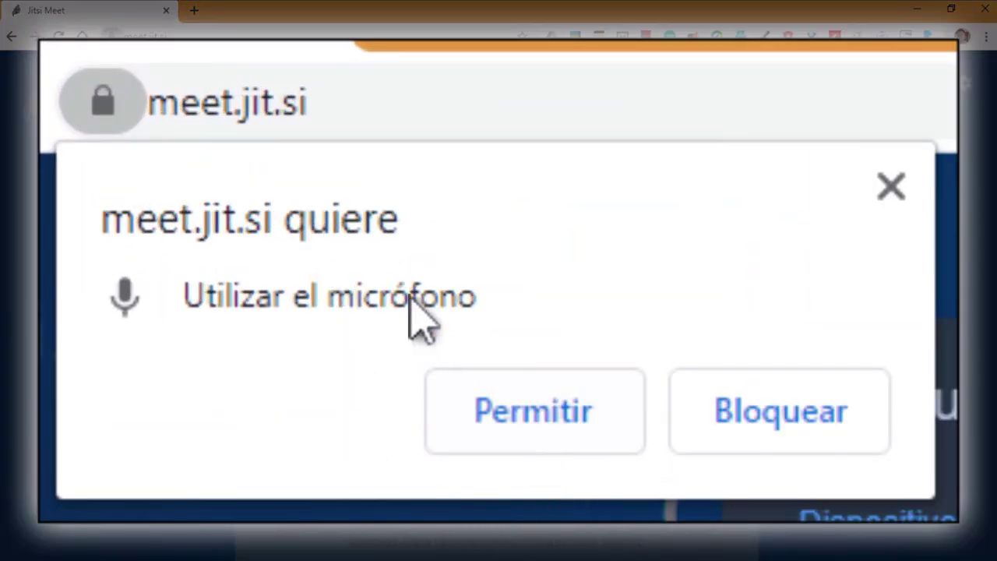
left_click(526, 417)
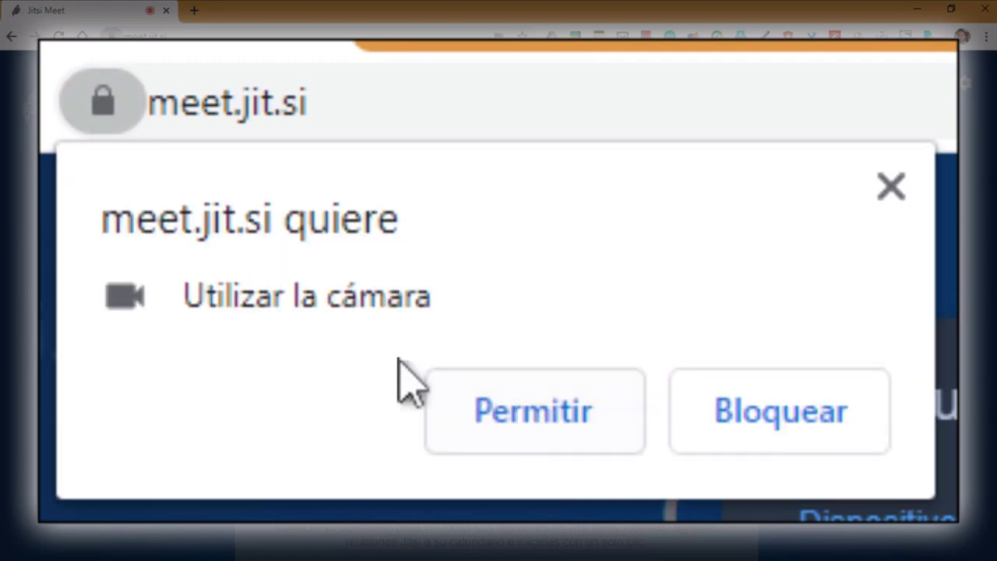
left_click(503, 413)
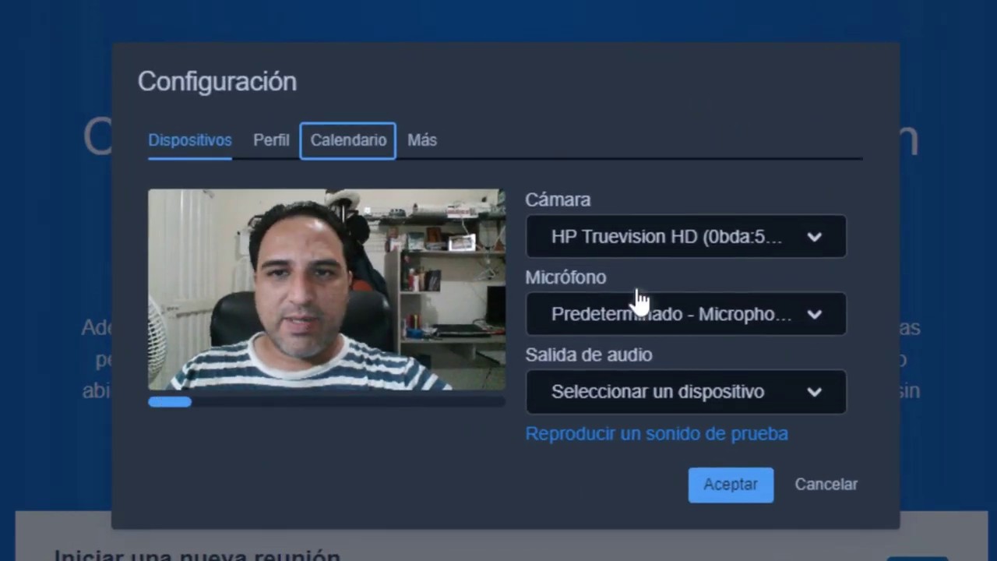
Set the camera to Snap Camera and check the other available cameras
left_click(704, 250)
left_click(648, 300)
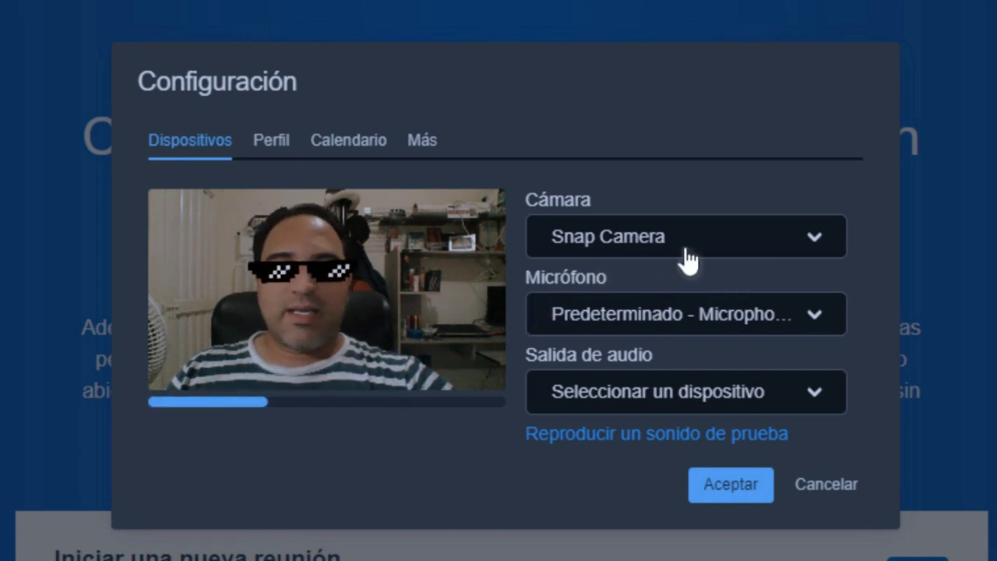
left_click(837, 252)
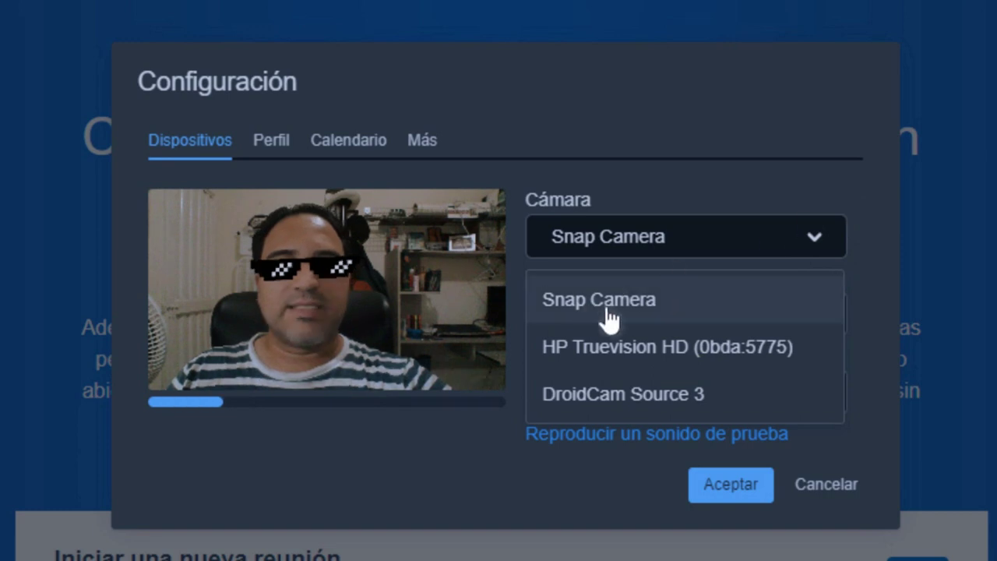
left_click(737, 187)
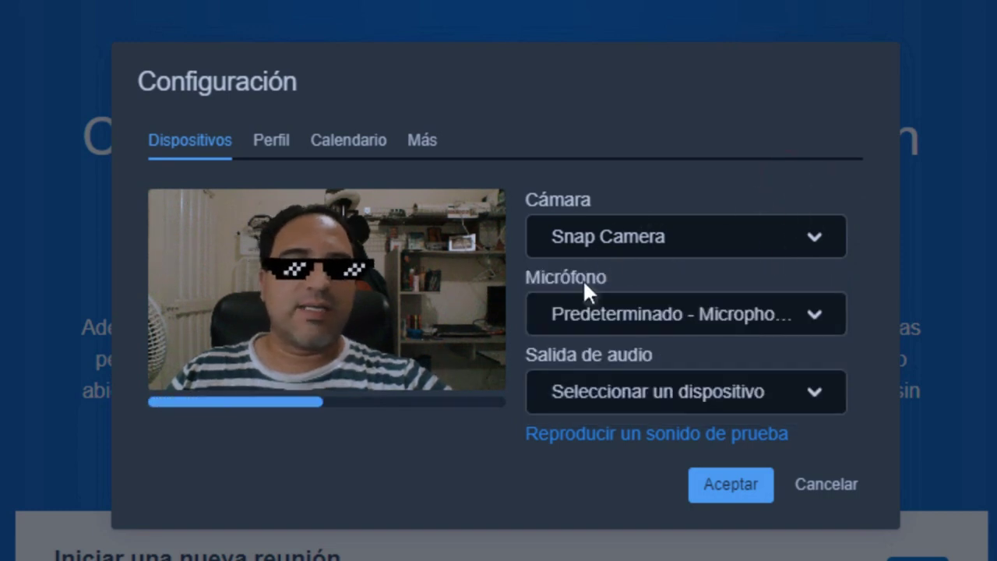
Set the audio output device to Predeterminado - Speakers after trying Speakers (Realtek High Definition)
left_click(661, 409)
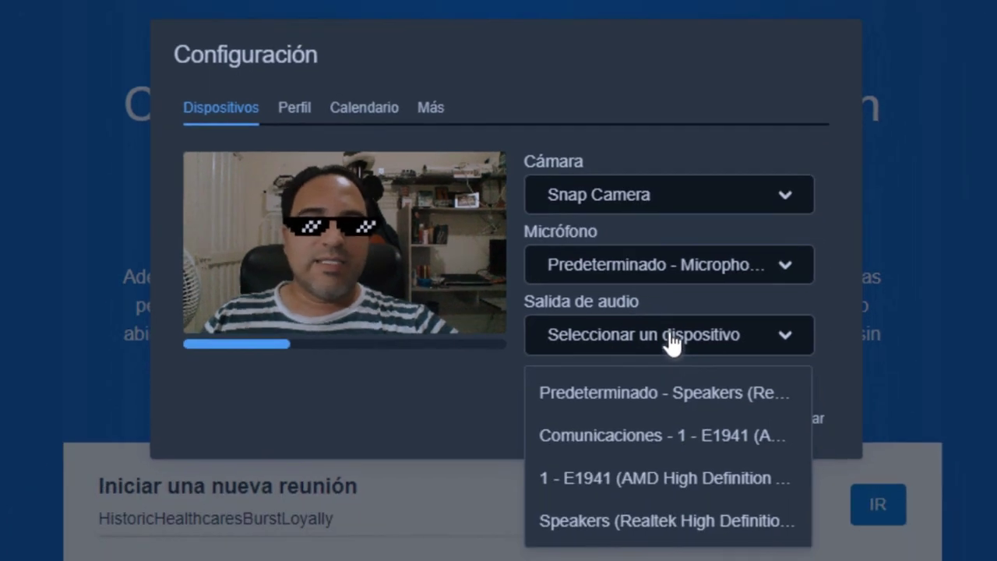
left_click(605, 527)
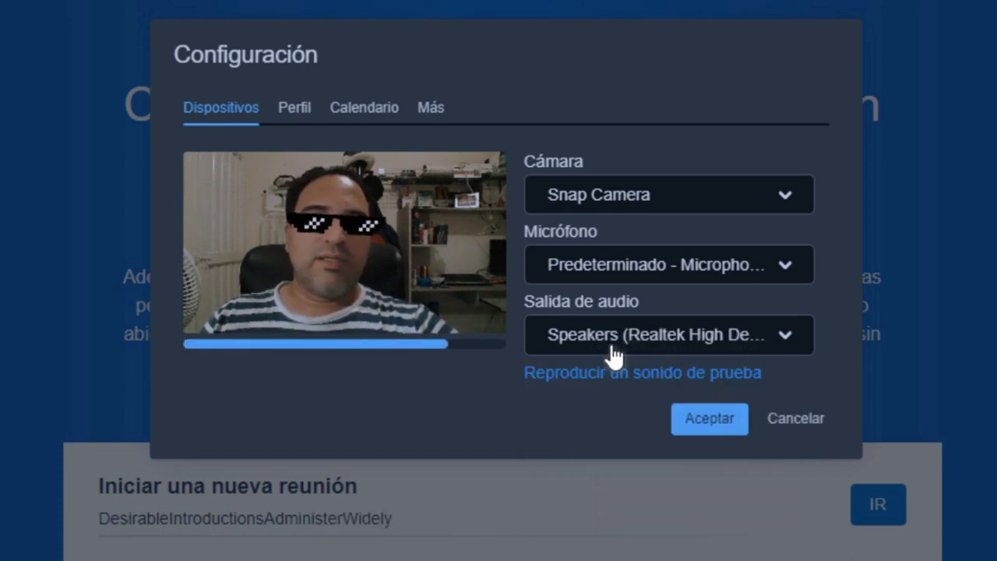
left_click(787, 343)
left_click(700, 399)
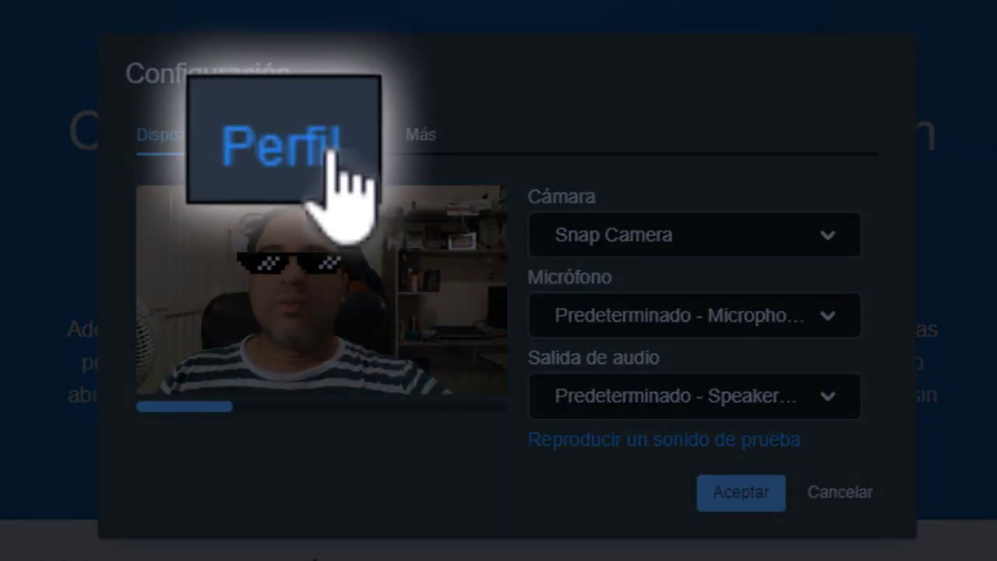
Enter the teacher's title and full name as the profile display name, leave the Gravatar e-mail empty and accept the settings
left_click(264, 134)
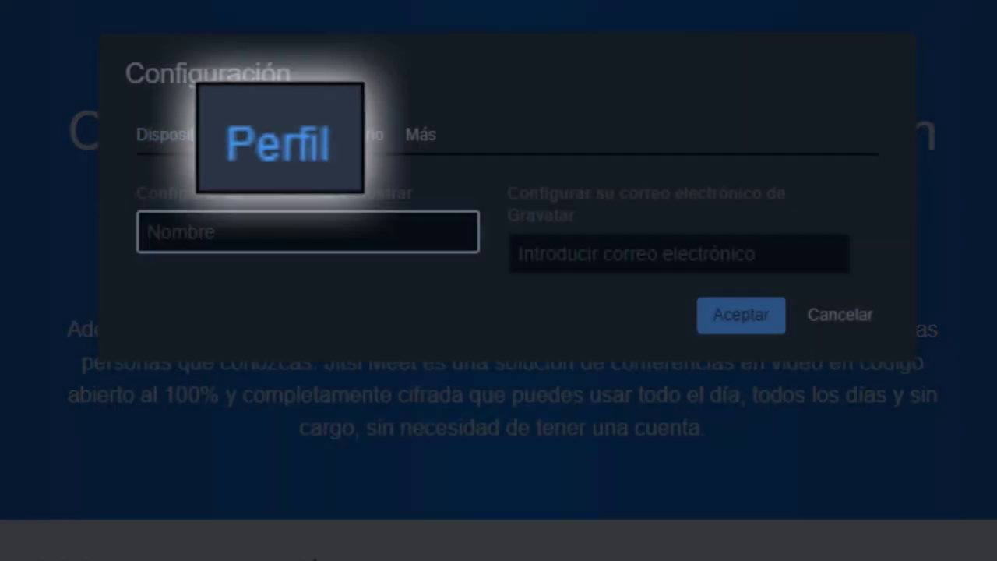
left_click(180, 226)
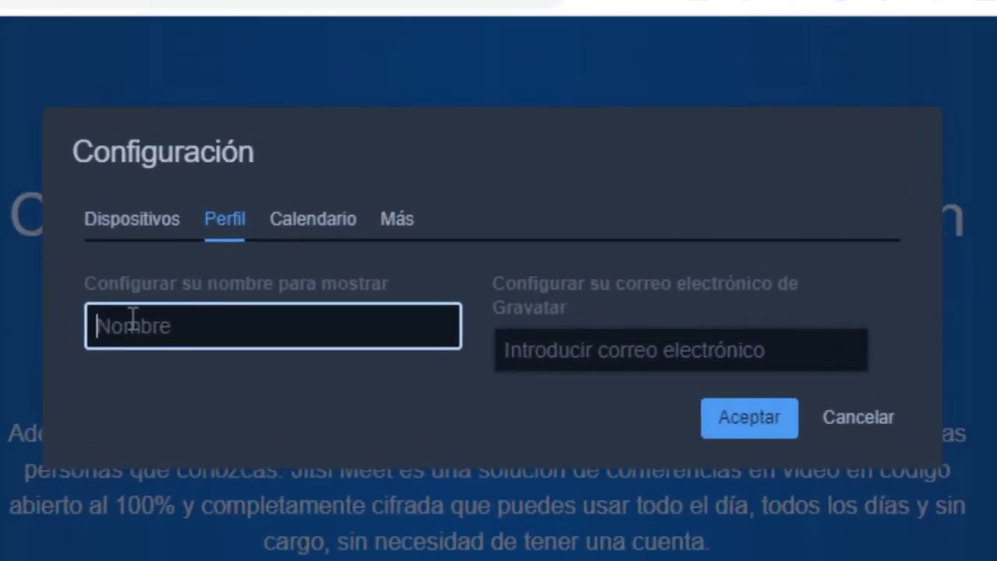
type("Profesor")
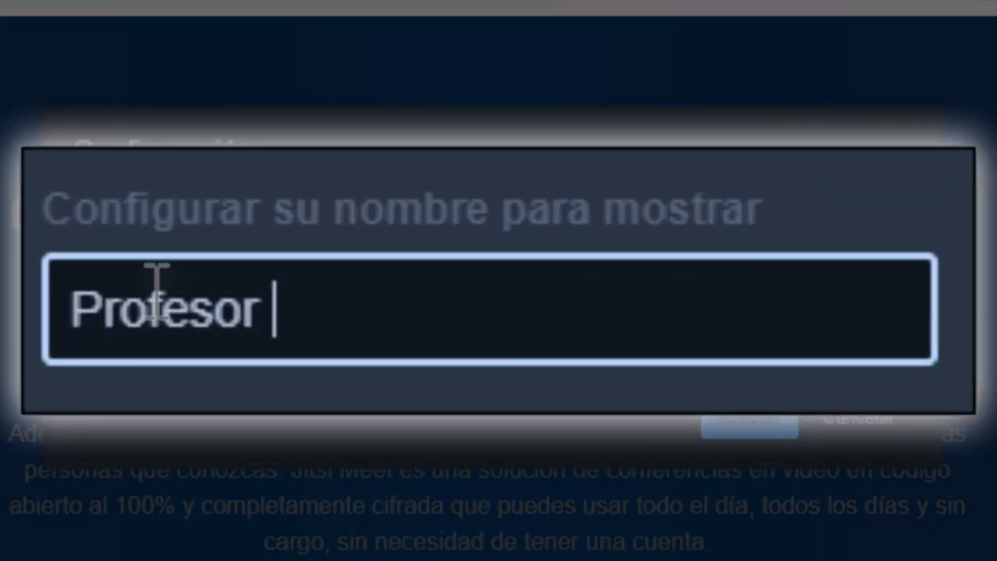
type(" Fabiá")
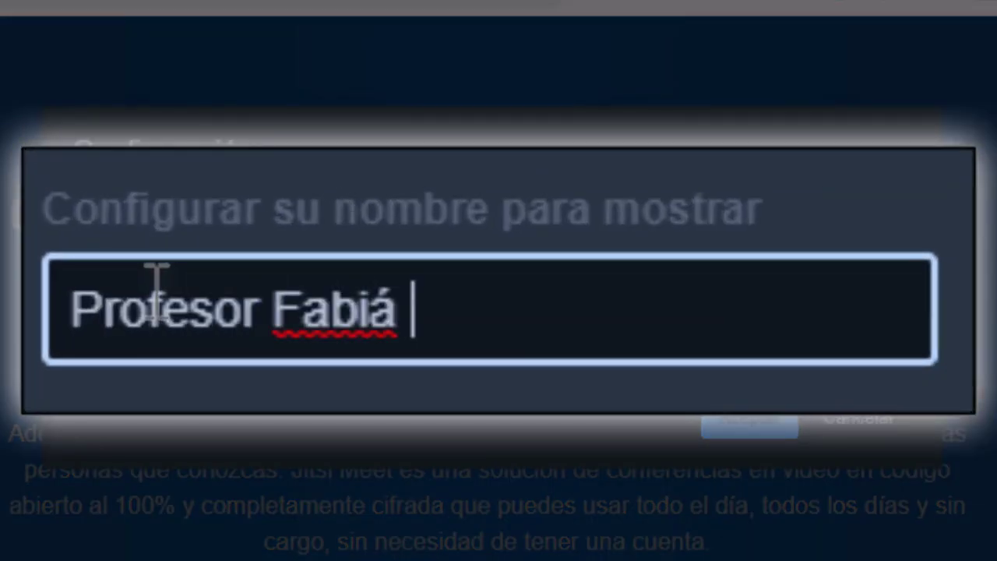
key("BackSpace")
type("n Barrios")
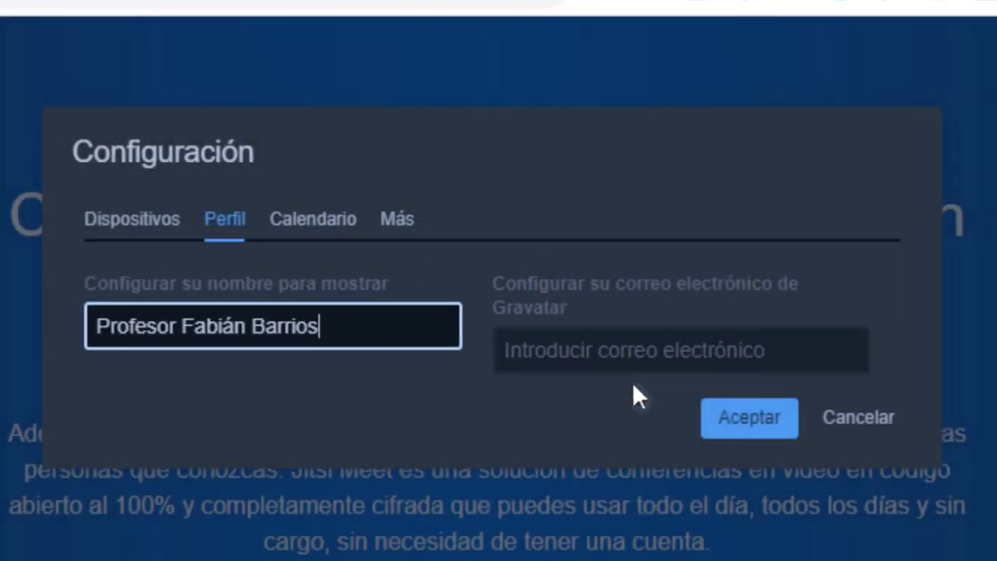
left_click(561, 353)
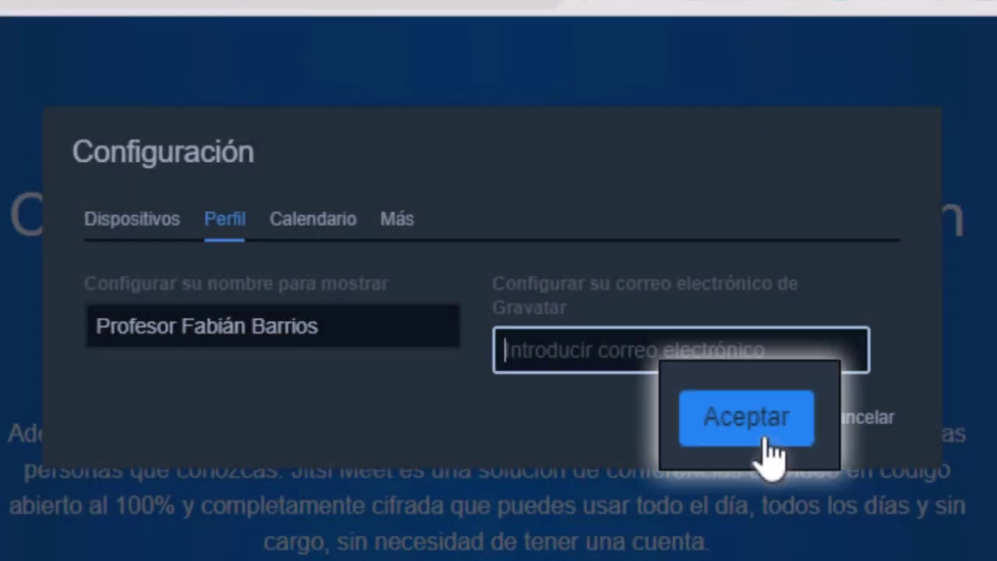
left_click(764, 439)
scroll(794, 243, "down", 3)
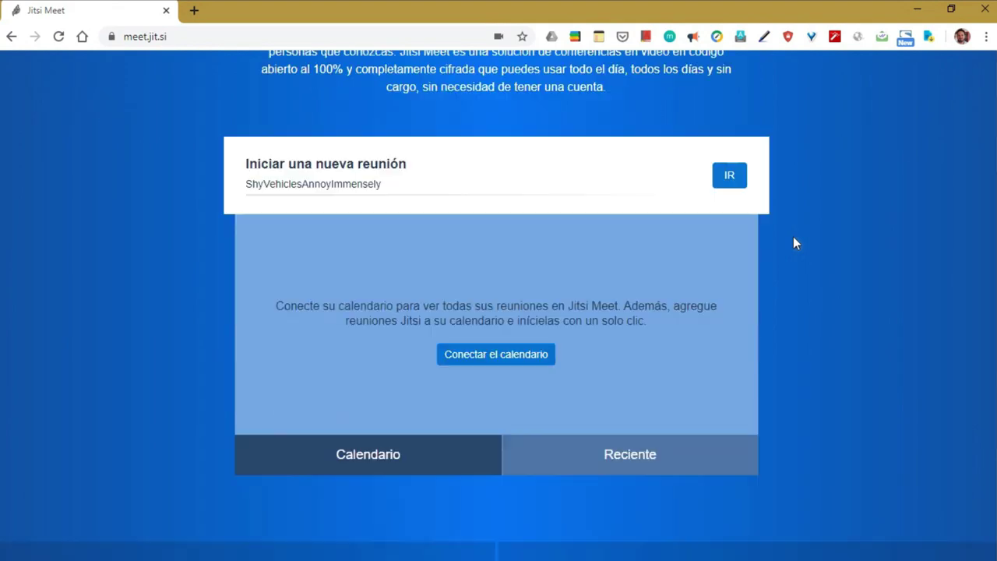
scroll(794, 243, "up", 2)
scroll(794, 243, "down", 4)
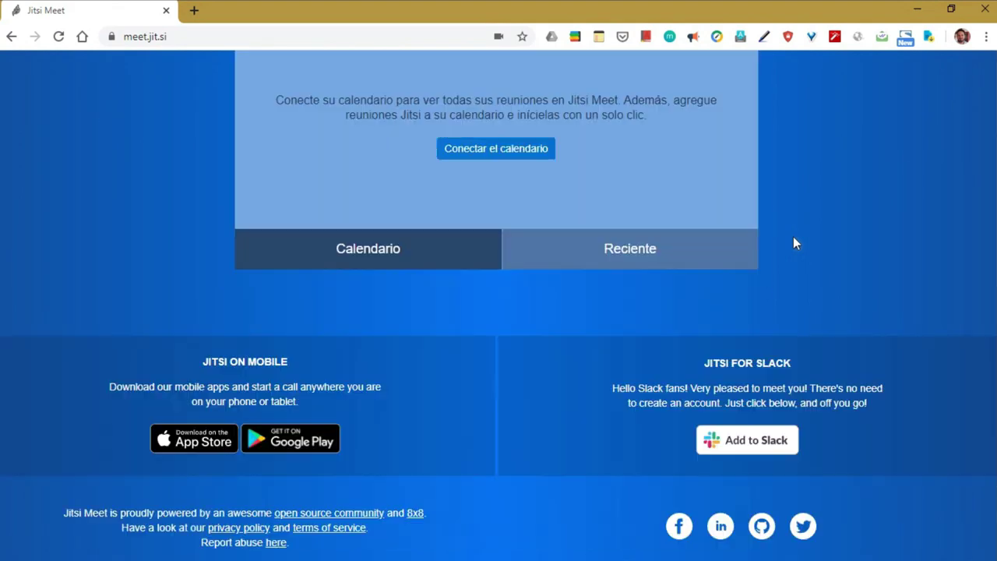
scroll(794, 243, "up", 5)
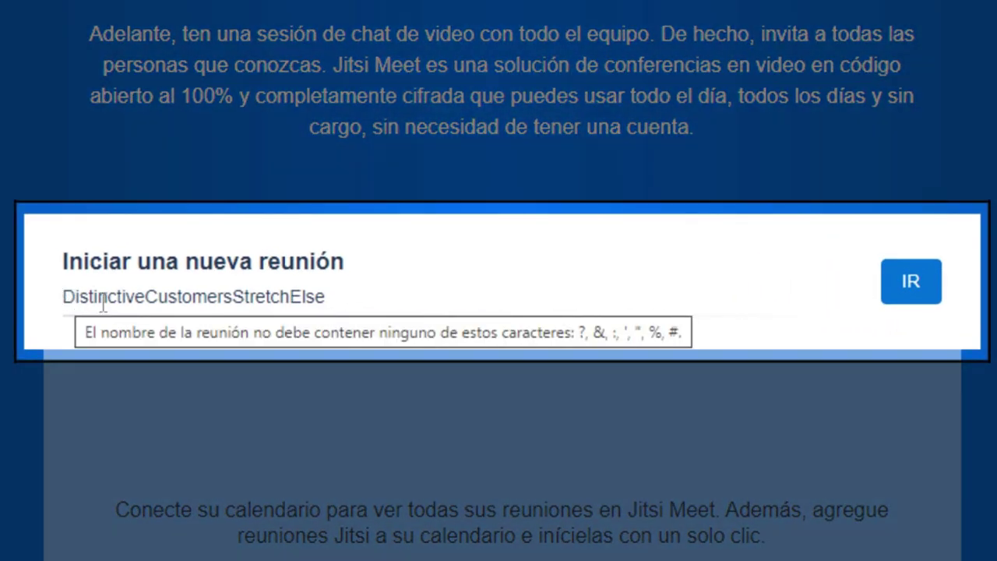
left_click(165, 286)
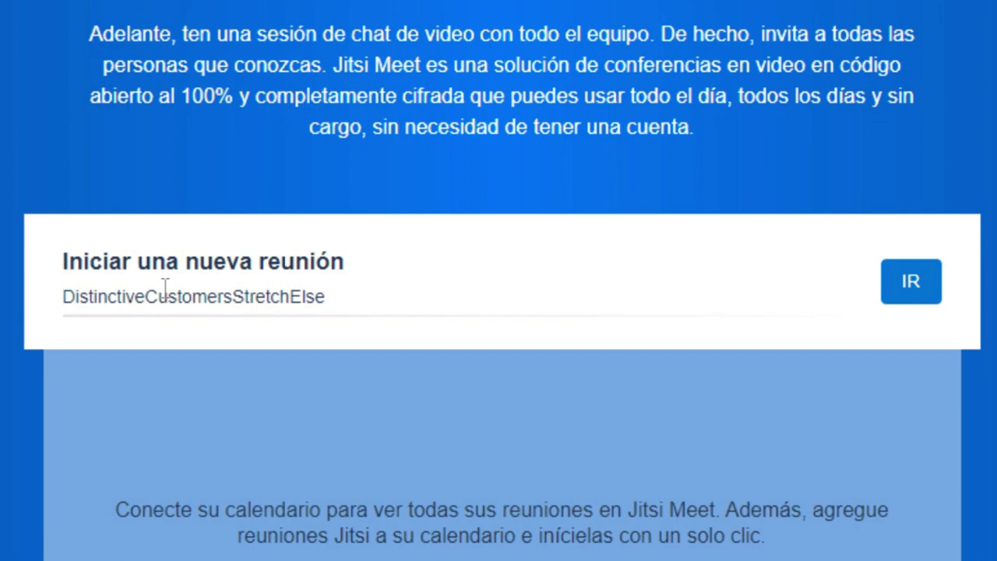
type("Teleconferenc")
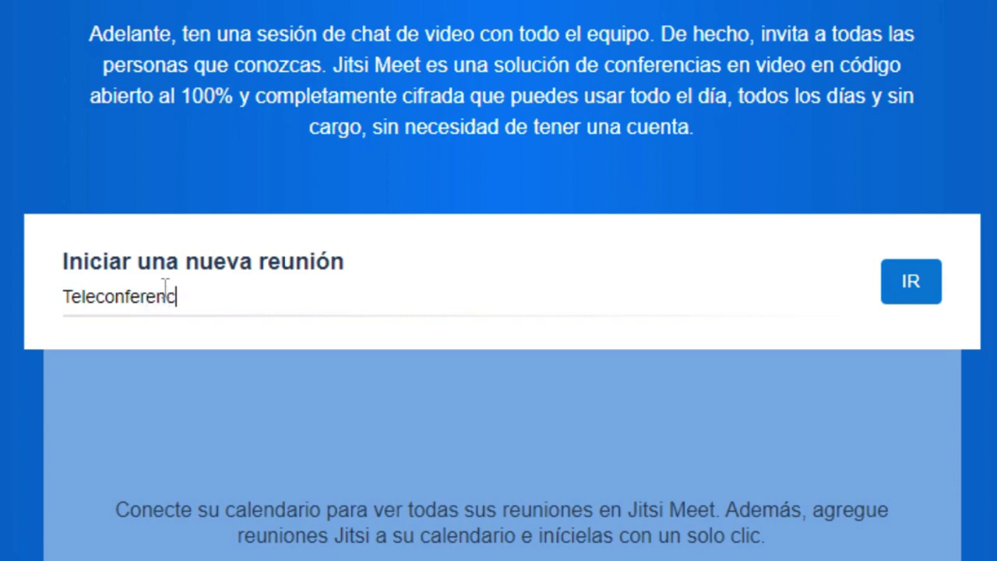
key("ctrl+a")
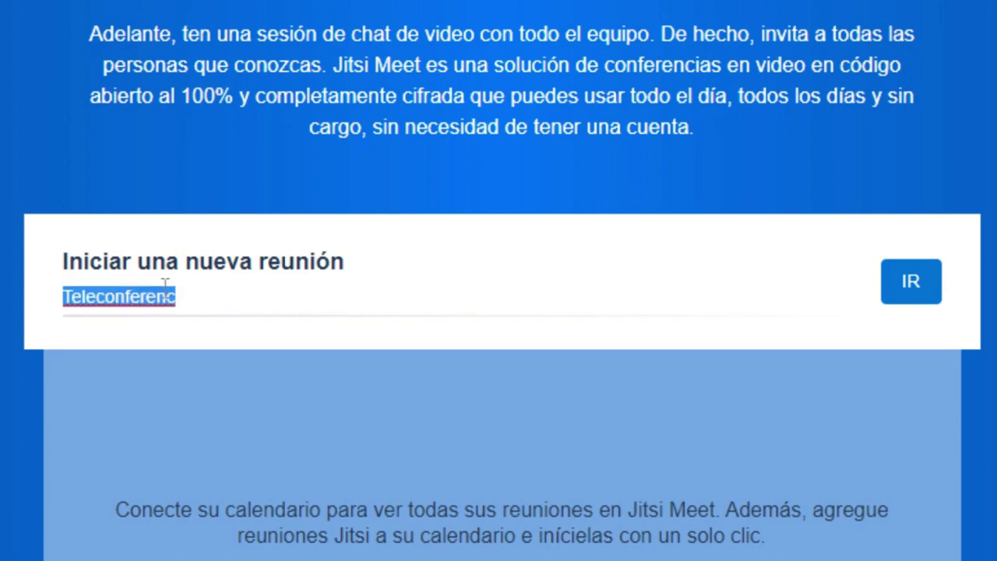
type("Clase Virtu")
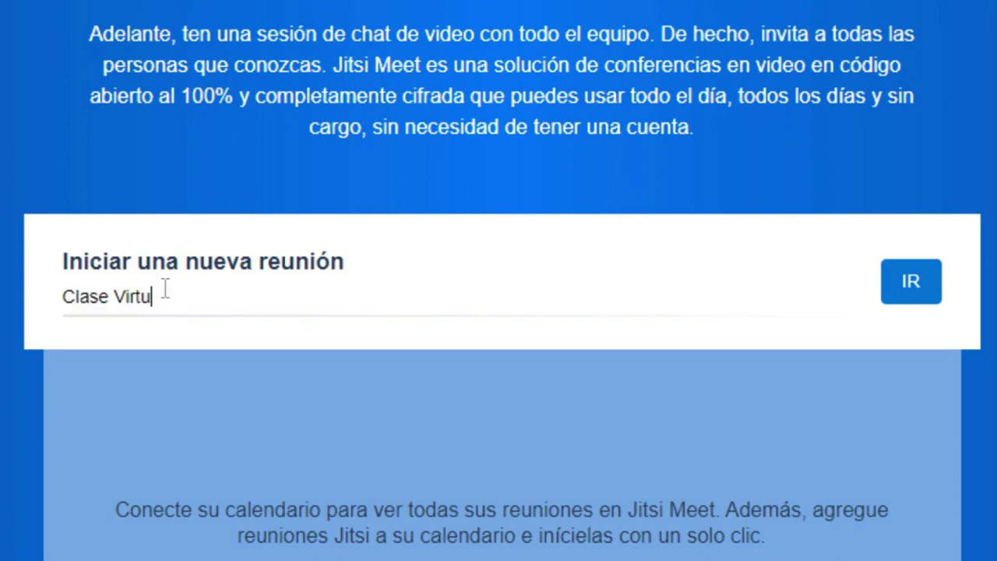
type("al")
Name the new meeting "Encuentro Virtual Dirección de Grupo" and start it
key("ctrl+a")
type("E")
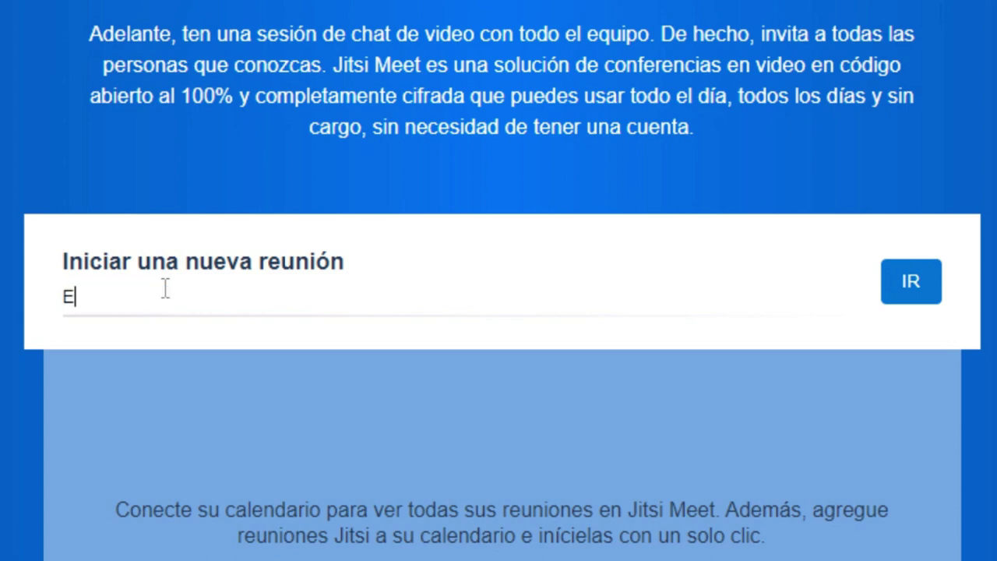
type("ncuentro Virtual Dirección de Grupo")
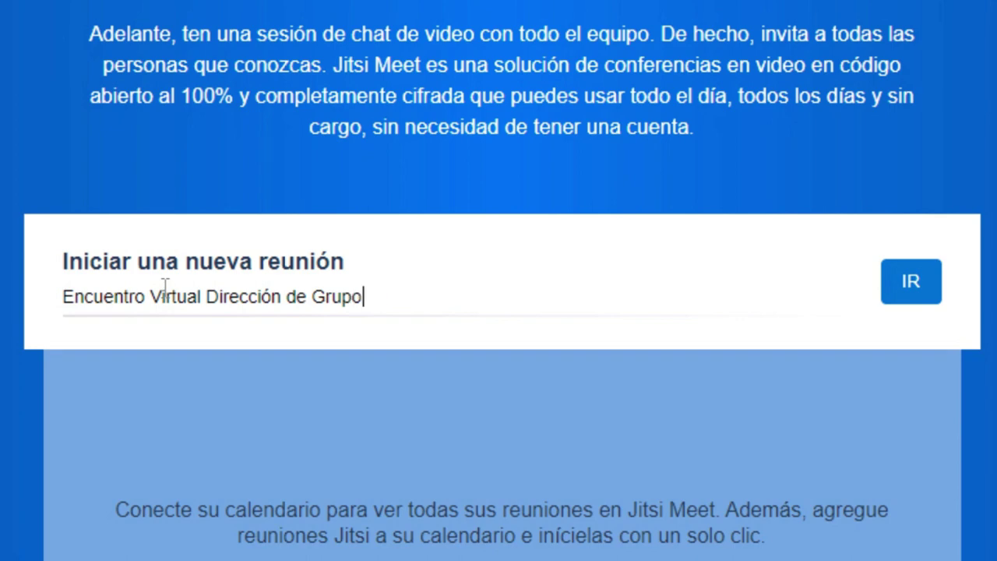
left_click(920, 295)
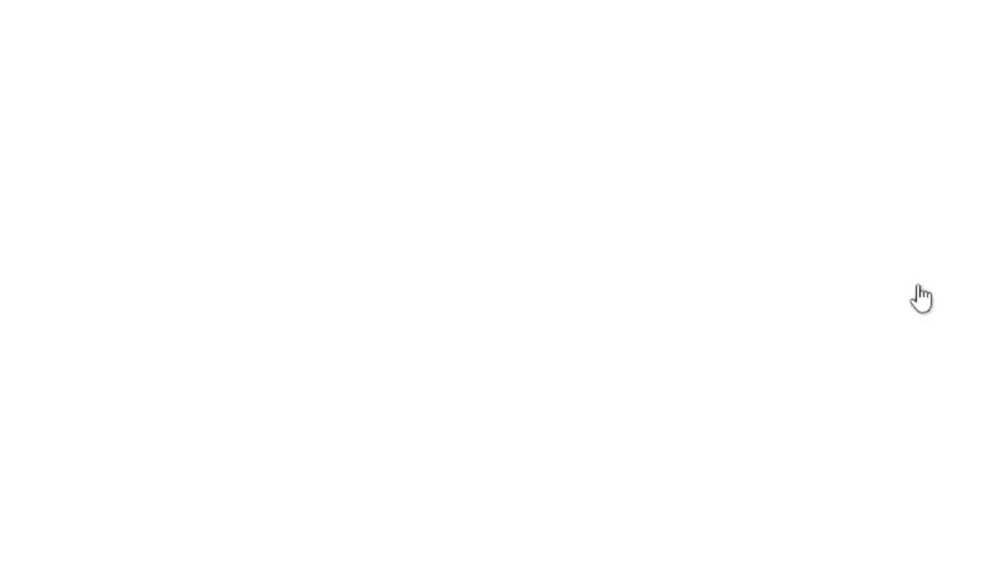